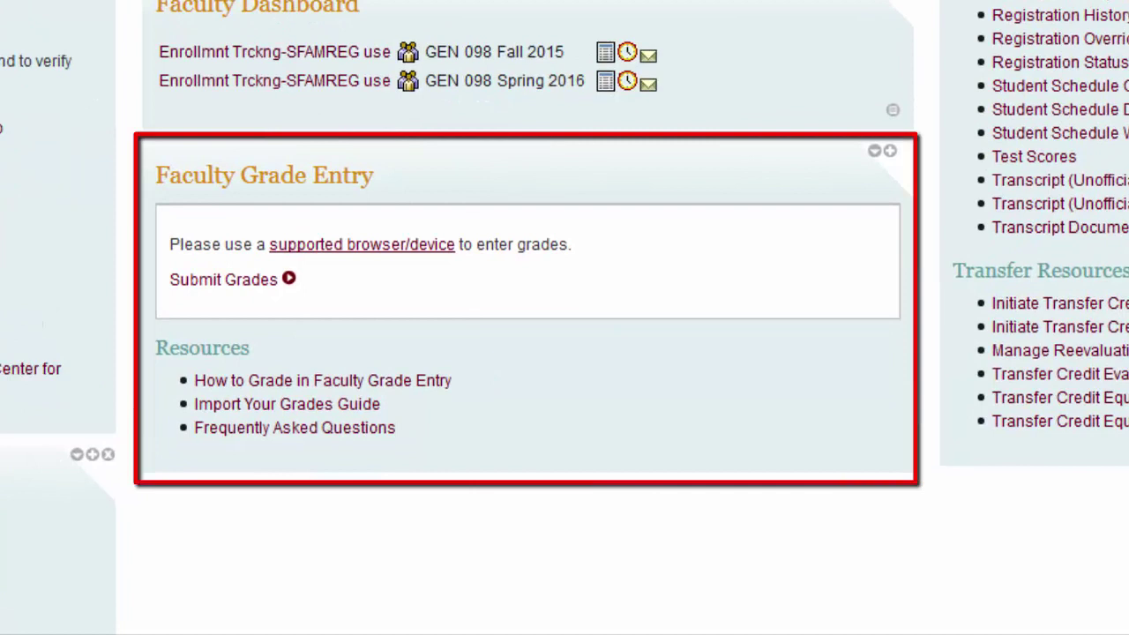
# Open Submit Grades from the Faculty Grade Entry card to list courses awaiting final grades
pyautogui.click(202, 282)
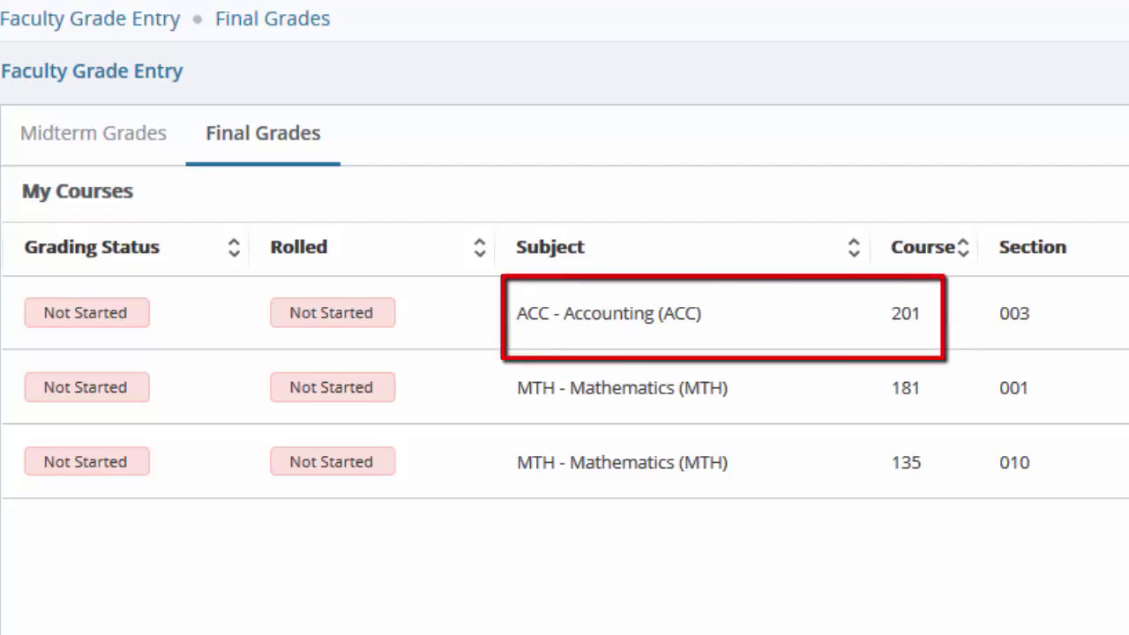
# Open the ACC 201 section 003 Intro to Financial Accounting roster in Enter Grades
pyautogui.click(617, 343)
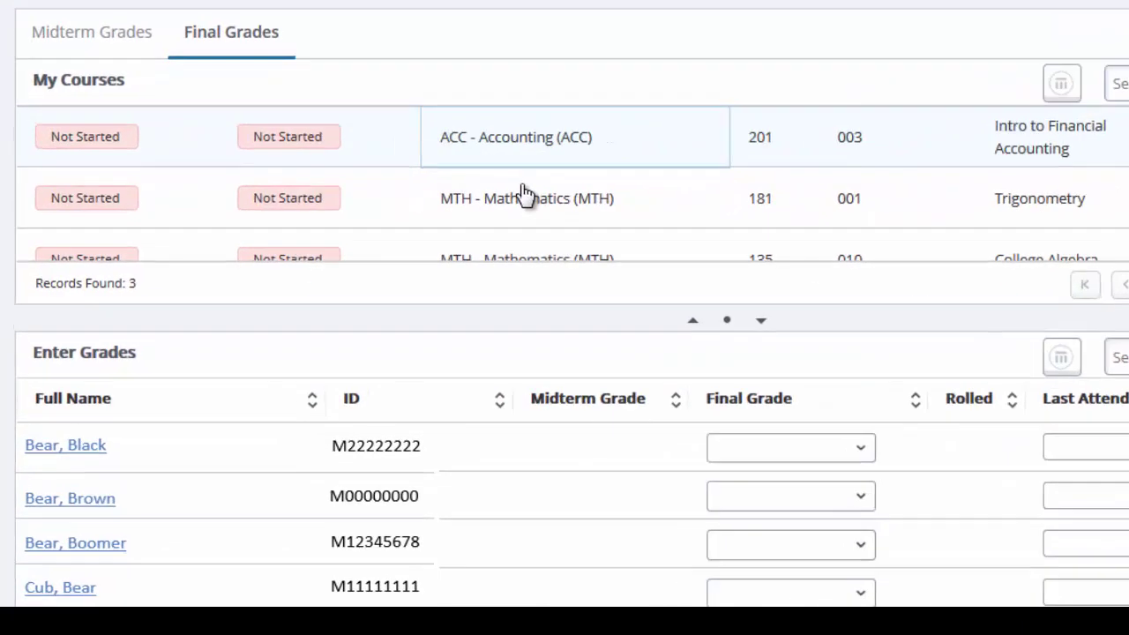
# Assign final grades B+, B, B- and F to the first four ACC 201 students
pyautogui.click(58, 562)
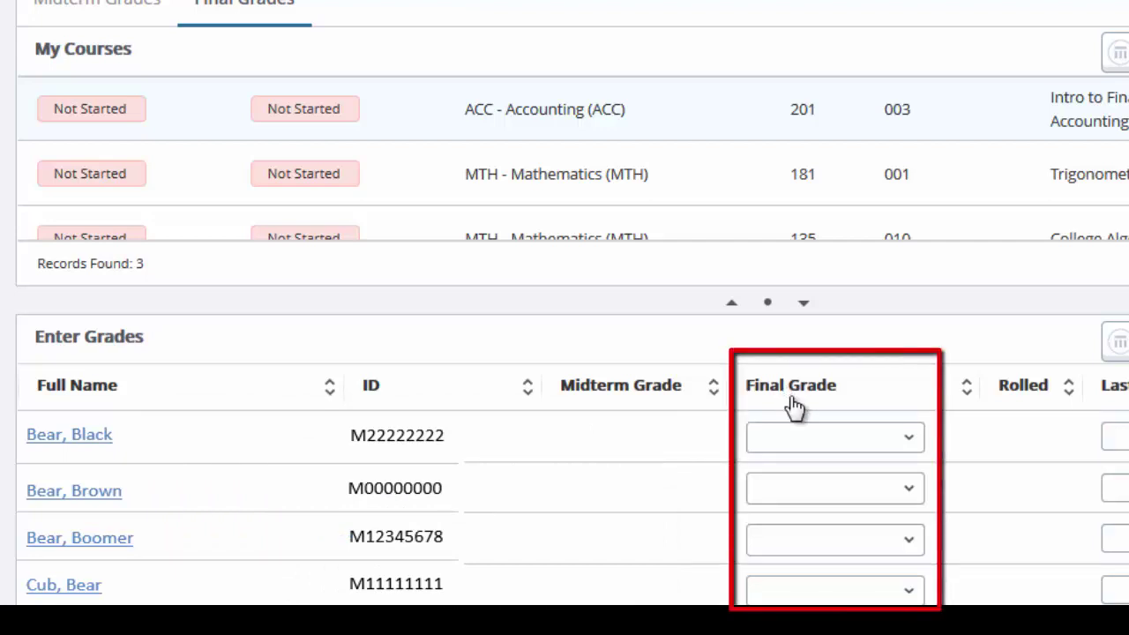
pyautogui.click(910, 439)
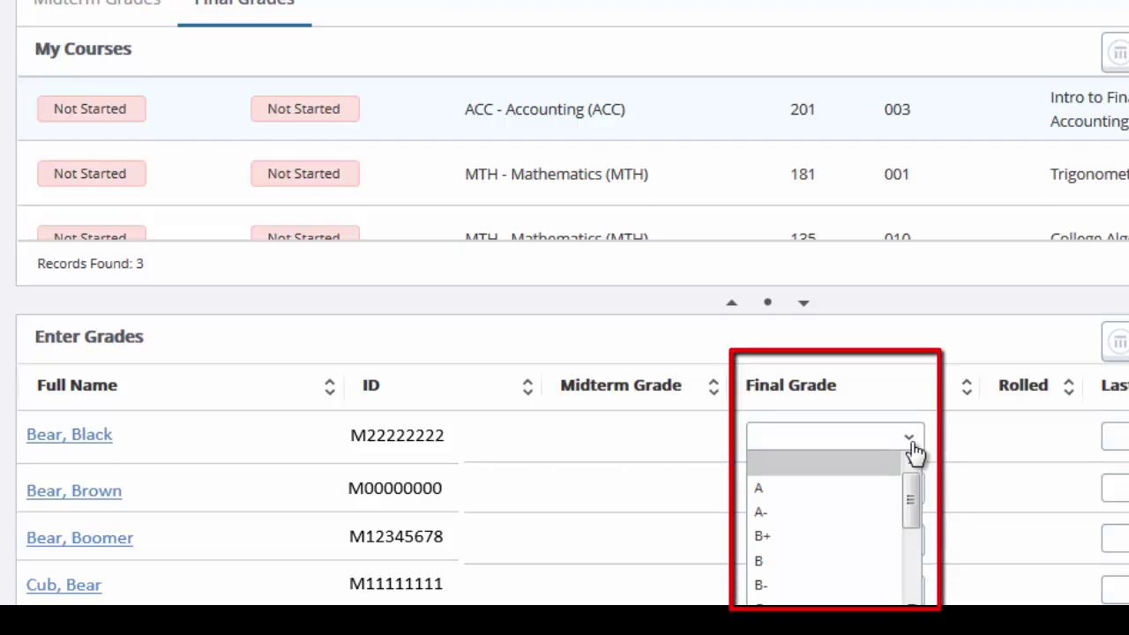
pyautogui.click(773, 538)
pyautogui.press('Tab')
pyautogui.press('b')
pyautogui.click(895, 543)
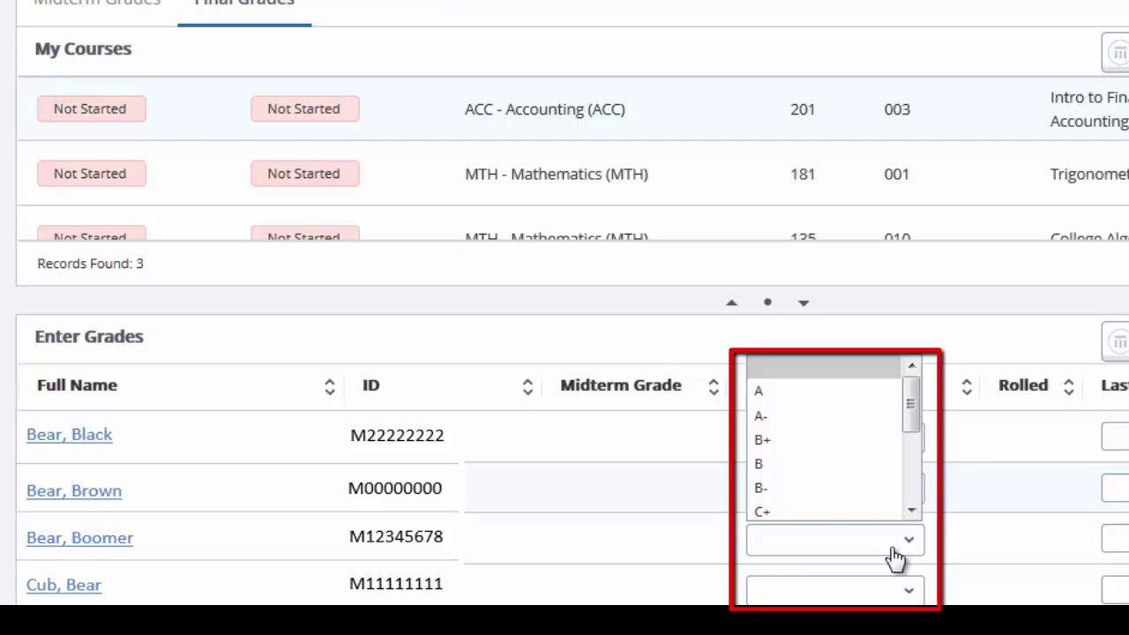
pyautogui.click(781, 488)
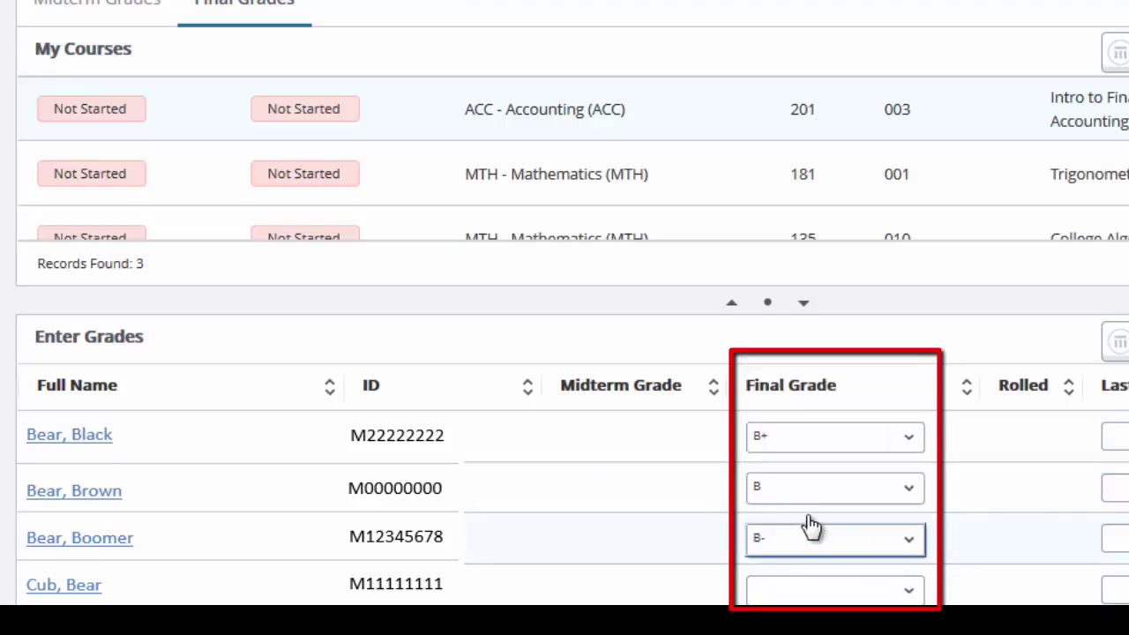
pyautogui.click(909, 590)
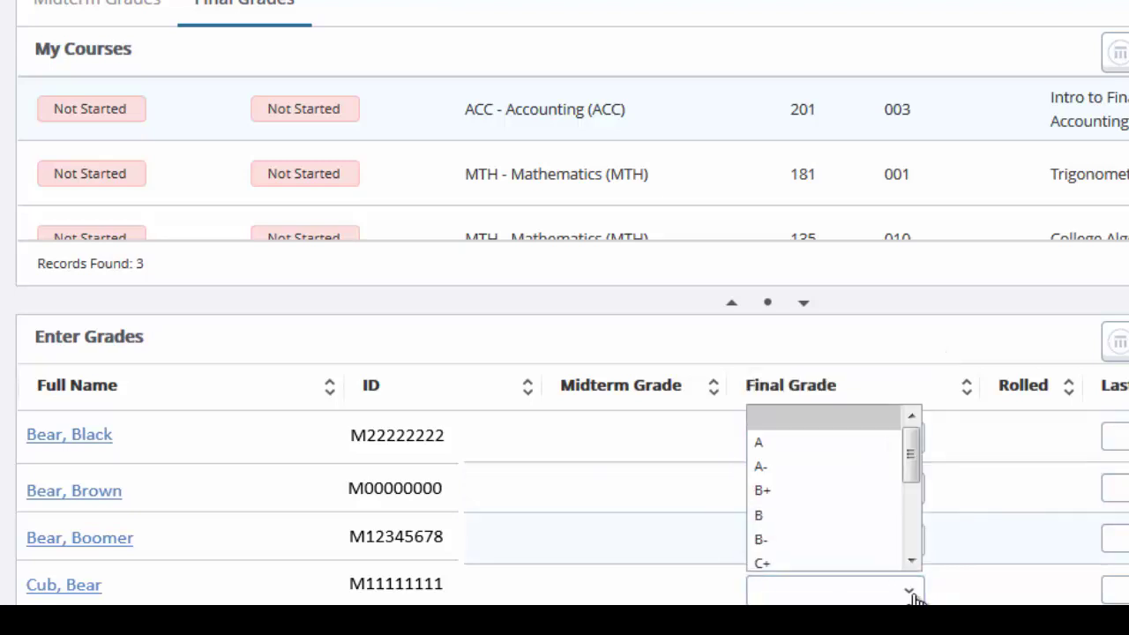
pyautogui.press('f')
pyautogui.press('Return')
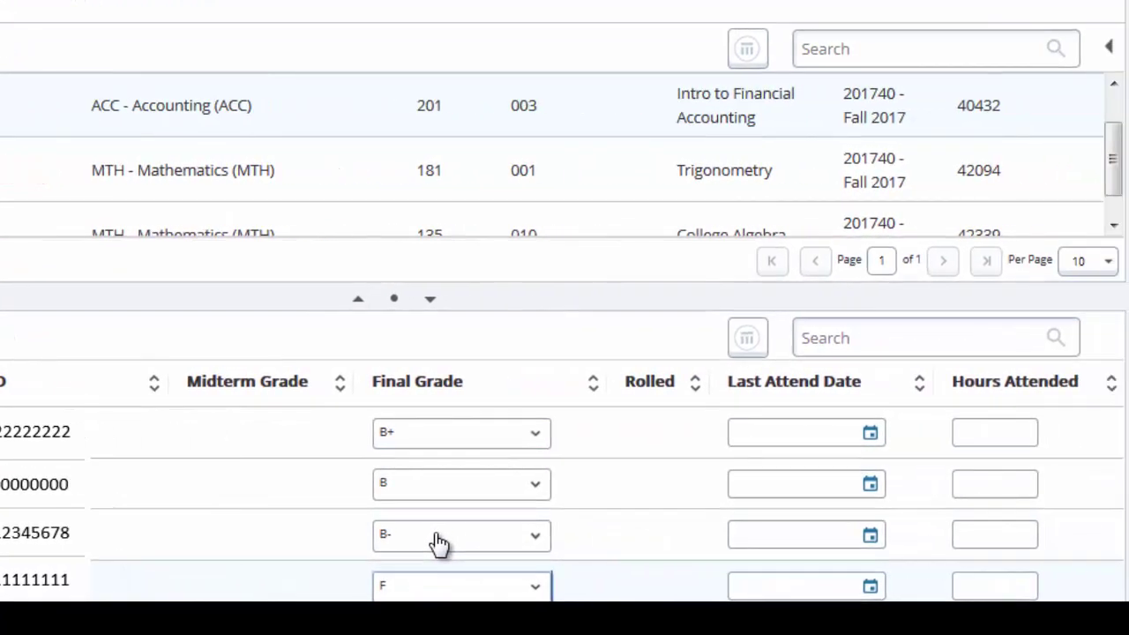
# Set the F student's Last Attend Date to 08/21/2017, verifying it on the calendar
pyautogui.click(813, 588)
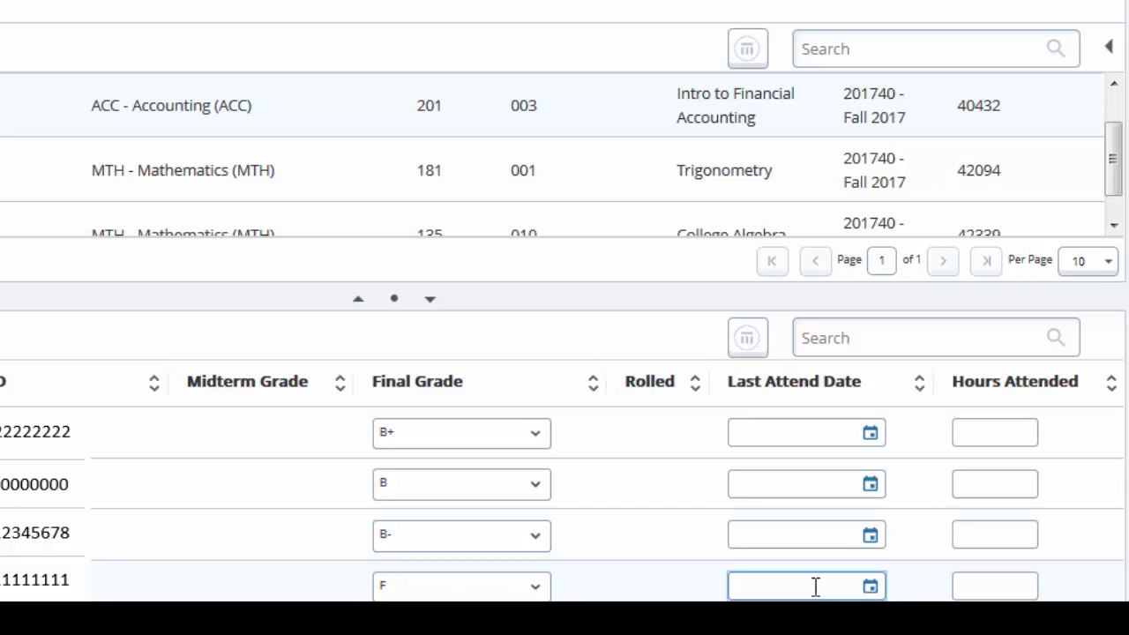
pyautogui.write('08/21/2017')
pyautogui.click(870, 587)
pyautogui.click(870, 588)
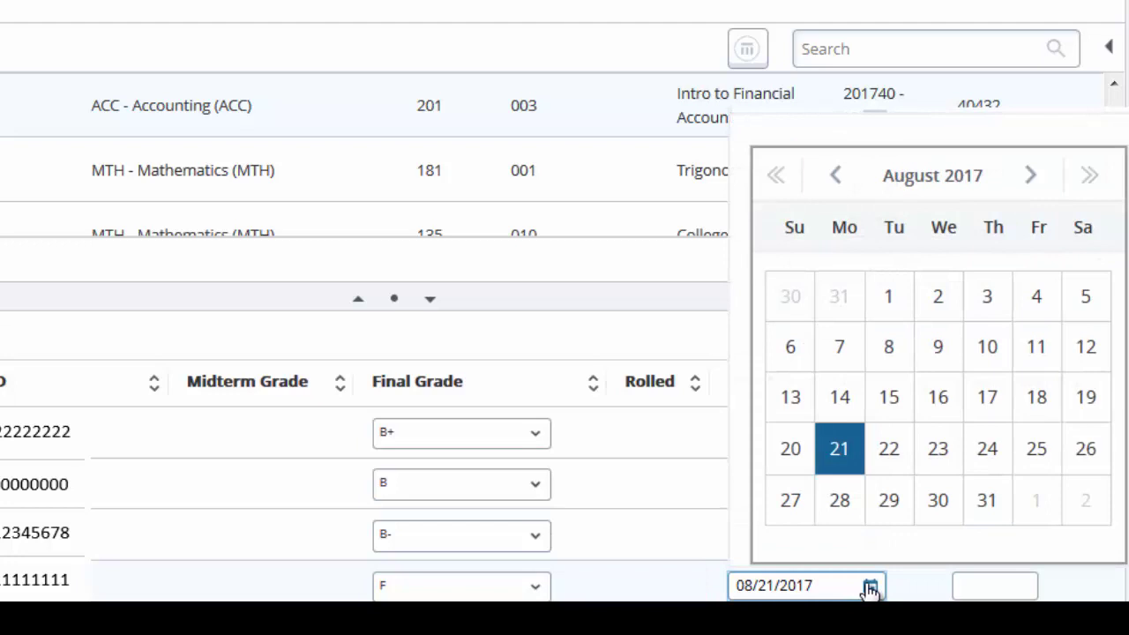
pyautogui.click(870, 587)
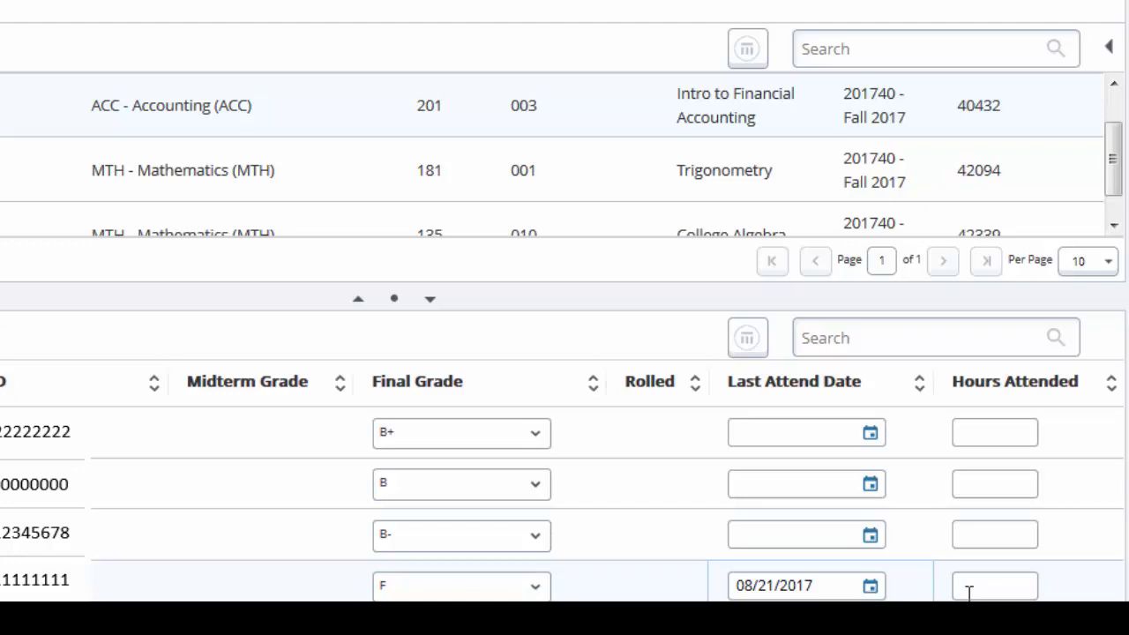
pyautogui.click(968, 590)
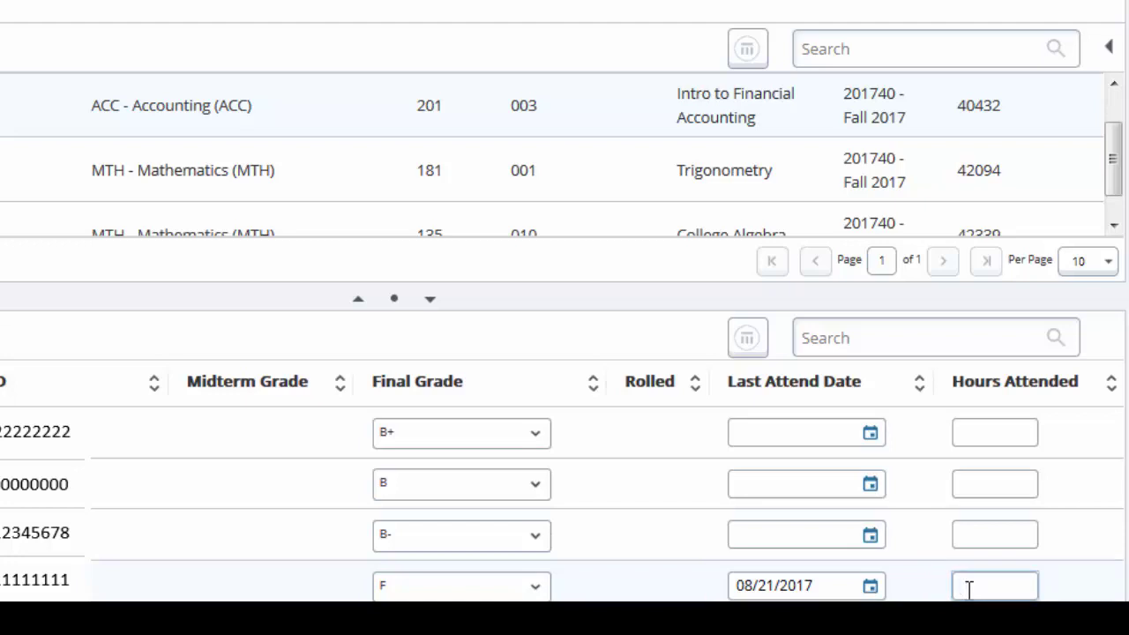
# Enter 0 hours attended for the F student and change the second student's grade to I
pyautogui.write('0')
pyautogui.click(534, 484)
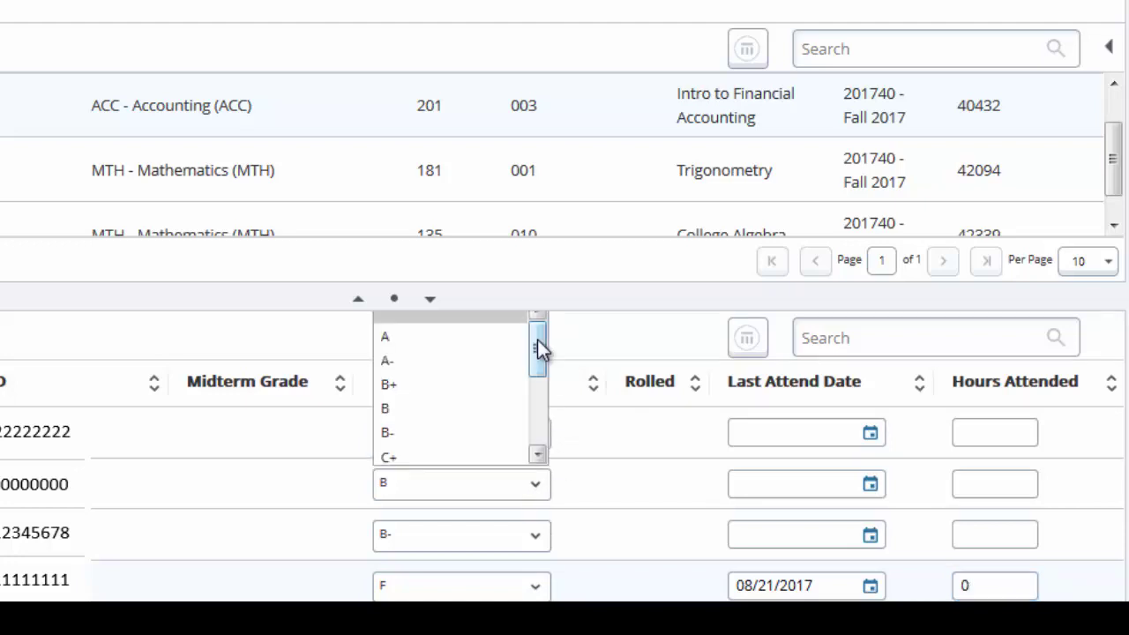
pyautogui.moveTo(538, 348); pyautogui.dragTo(539, 423)
pyautogui.click(455, 455)
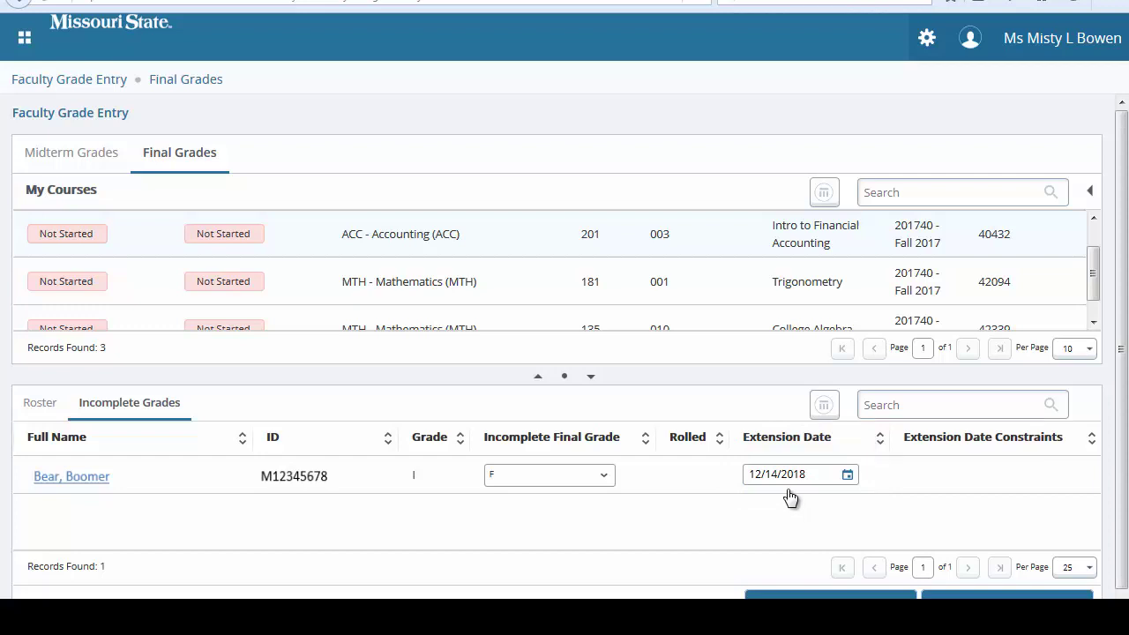
# Set the Incomplete Final Grade to C and replace the Extension Date with 06/01/2018
pyautogui.click(605, 477)
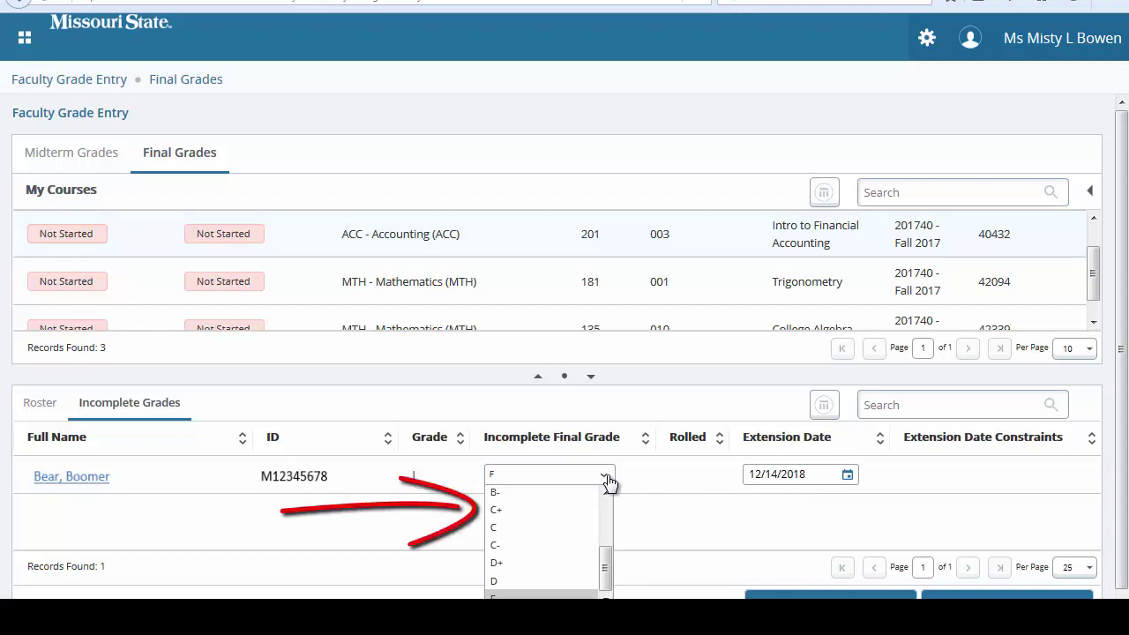
pyautogui.click(569, 529)
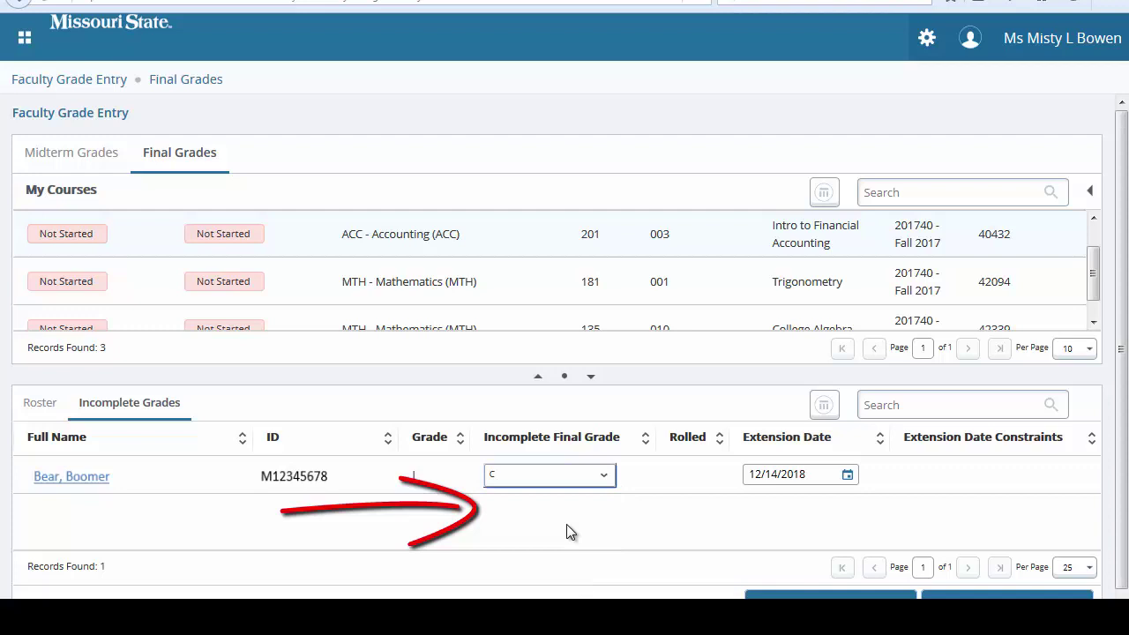
pyautogui.click(818, 477)
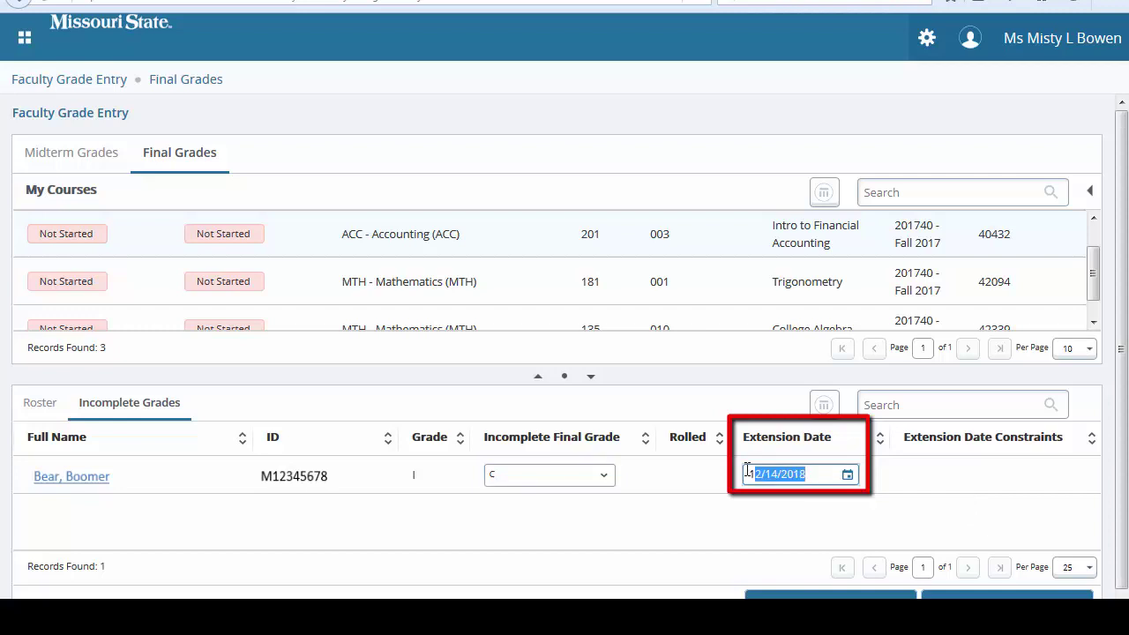
pyautogui.write('06/01/2018')
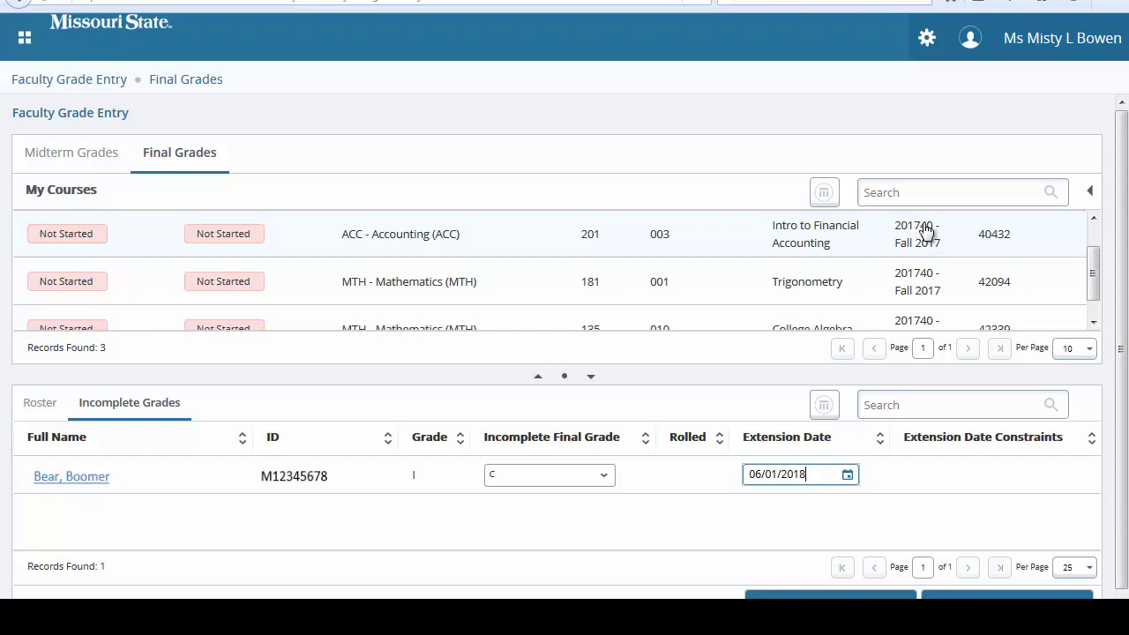
# Page through the ACC 201 roster and save all entered final grades
pyautogui.click(38, 408)
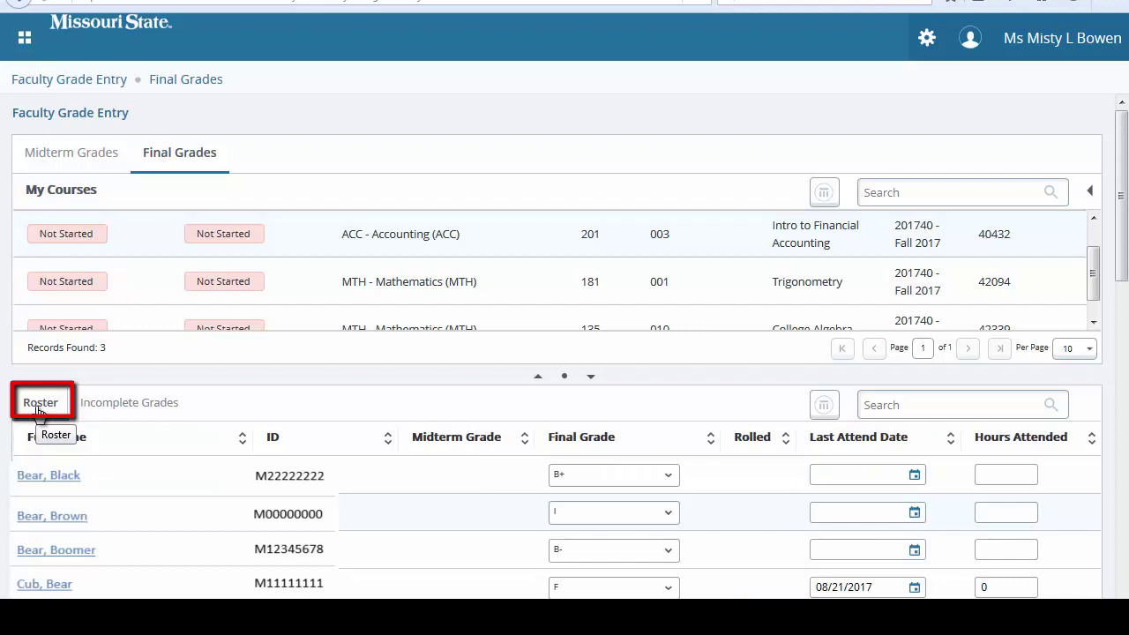
pyautogui.scroll(-10, 578, 465)
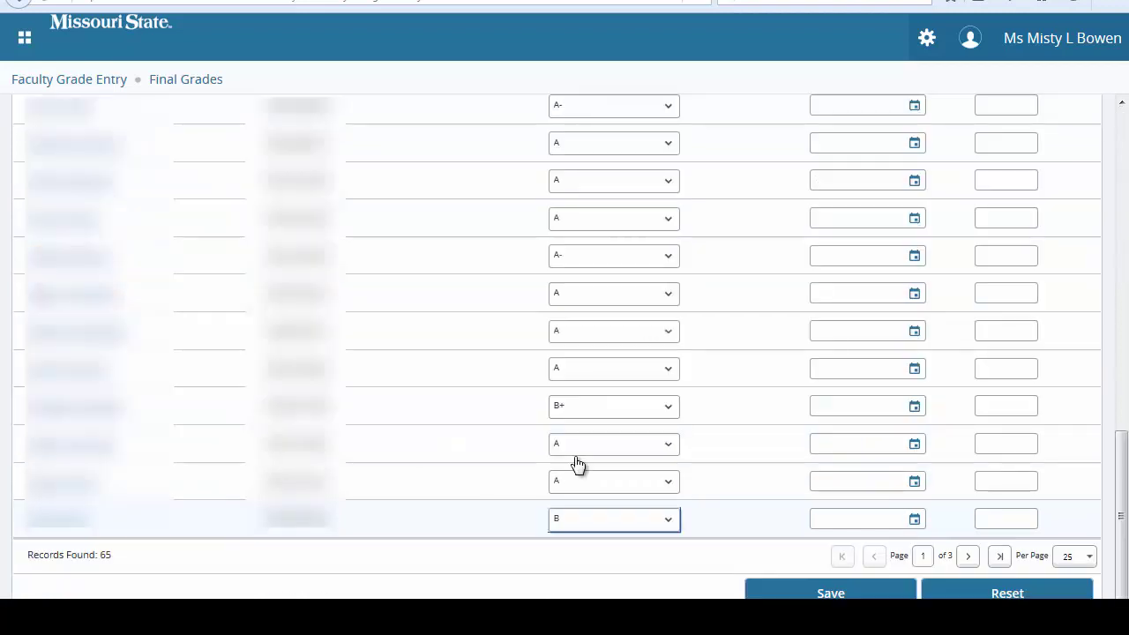
pyautogui.click(968, 556)
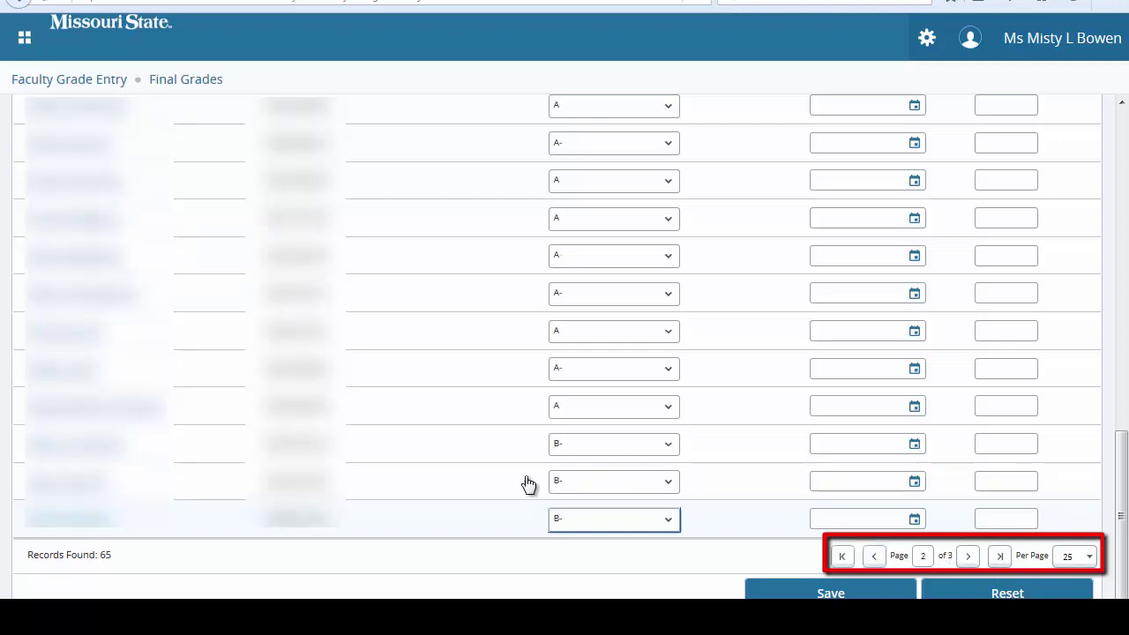
pyautogui.click(812, 594)
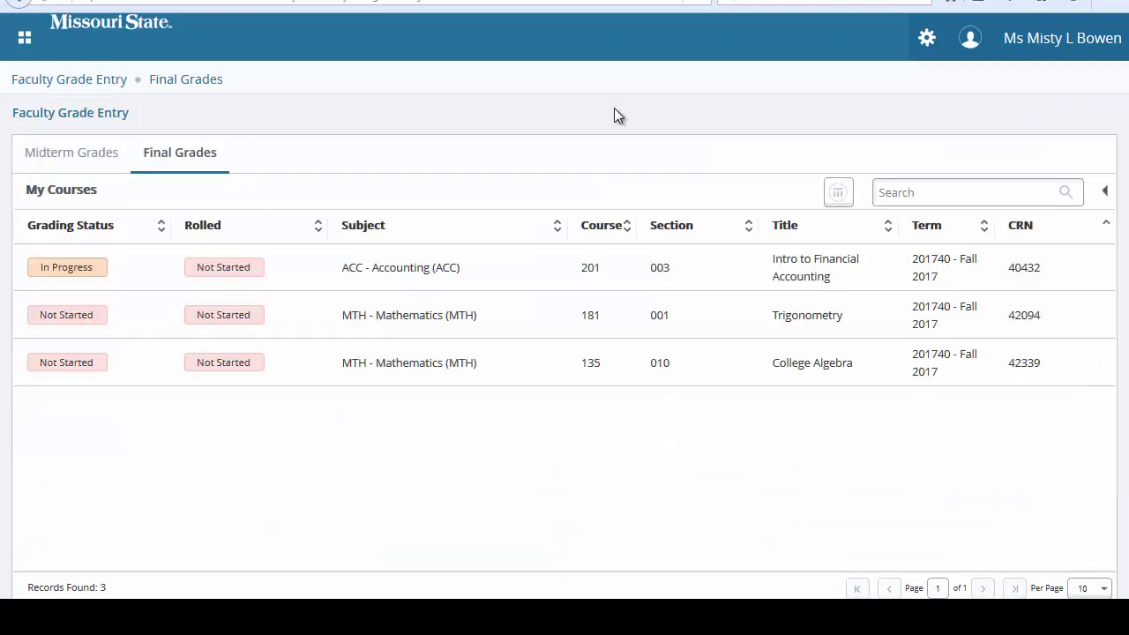